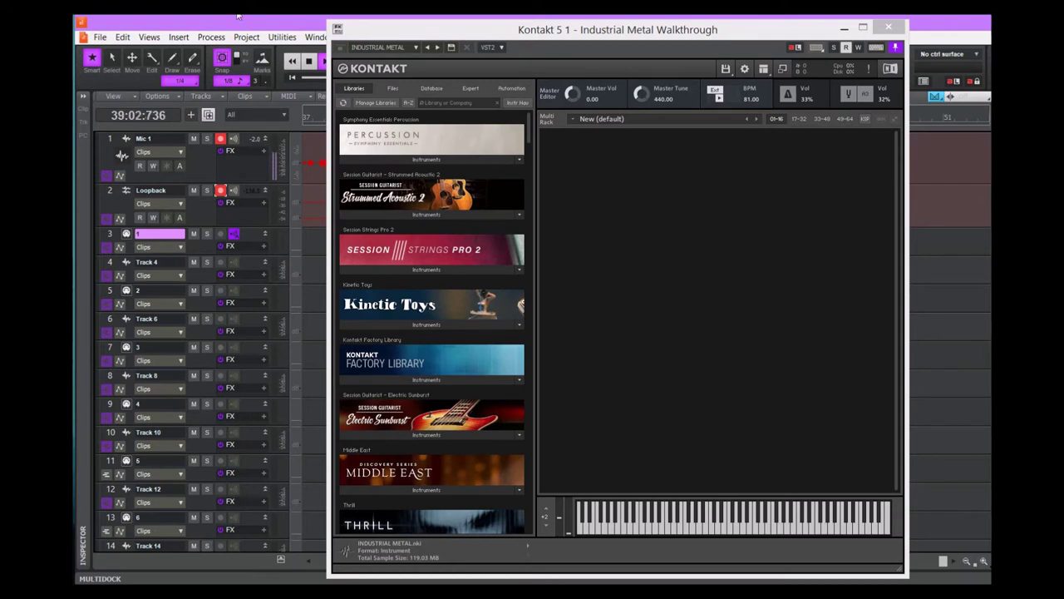
# Step: Switch to the Files browser and load the Rick Allen INDUSTRIAL METAL instrument into the rack
pyautogui.click(398, 90)
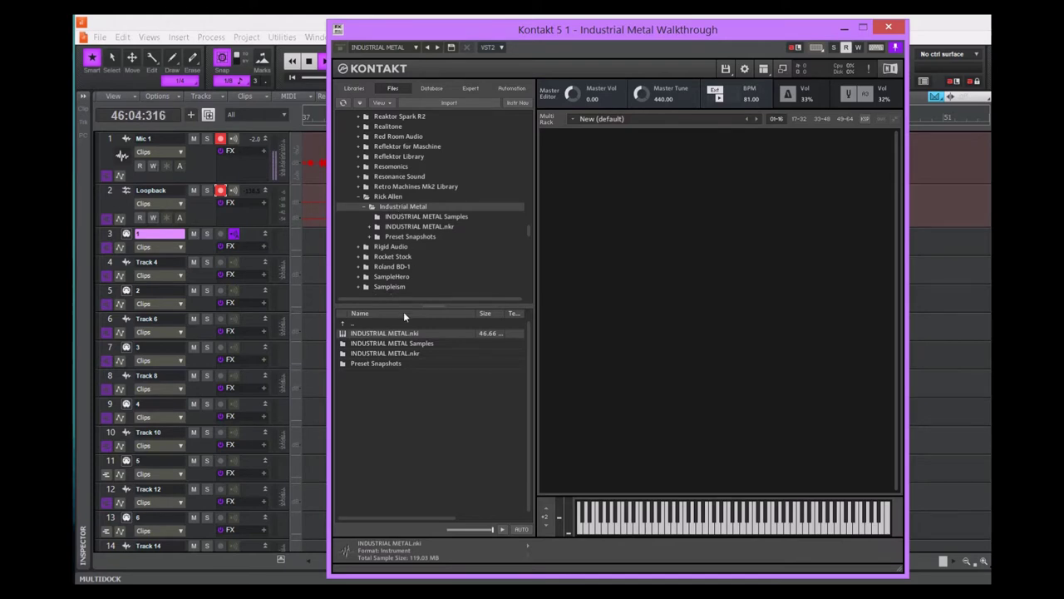
pyautogui.doubleClick(397, 334)
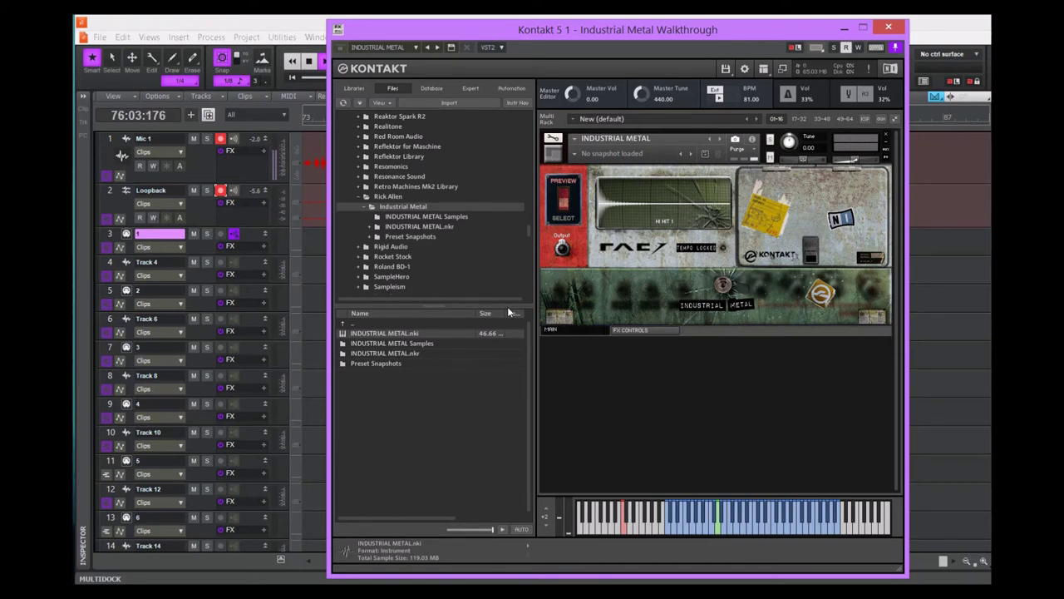
# Step: Flip between Preview and Select modes, ending in Select with HI HIT 14 and the effect knobs shown
pyautogui.click(560, 202)
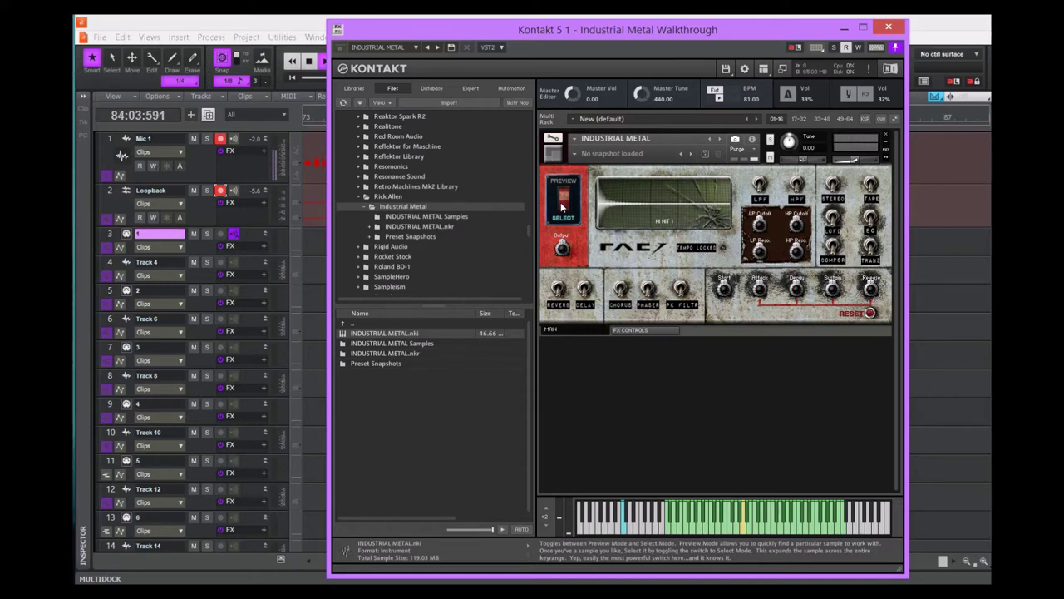
pyautogui.click(562, 204)
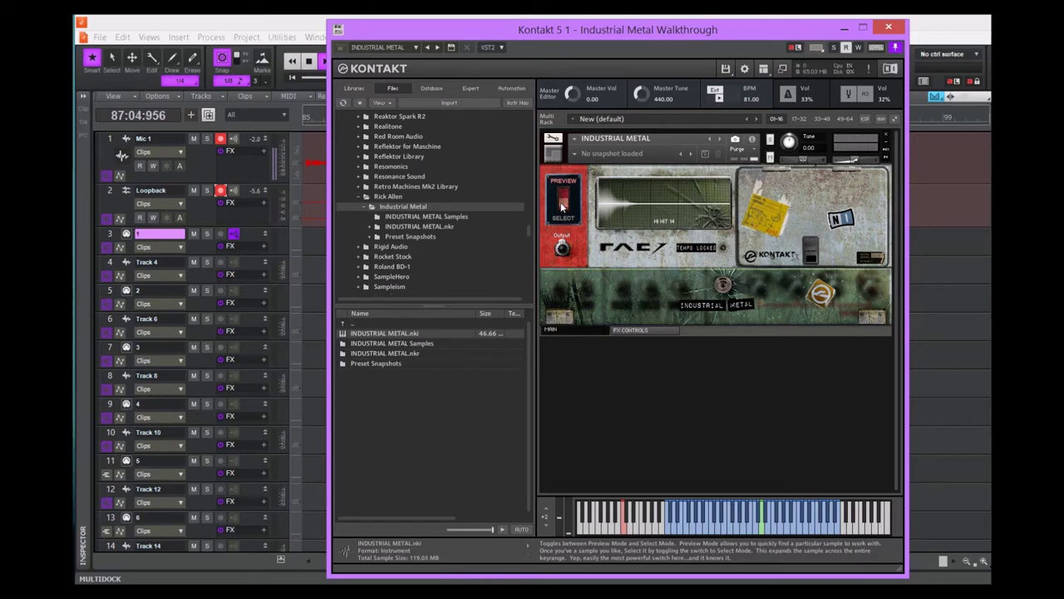
pyautogui.click(561, 202)
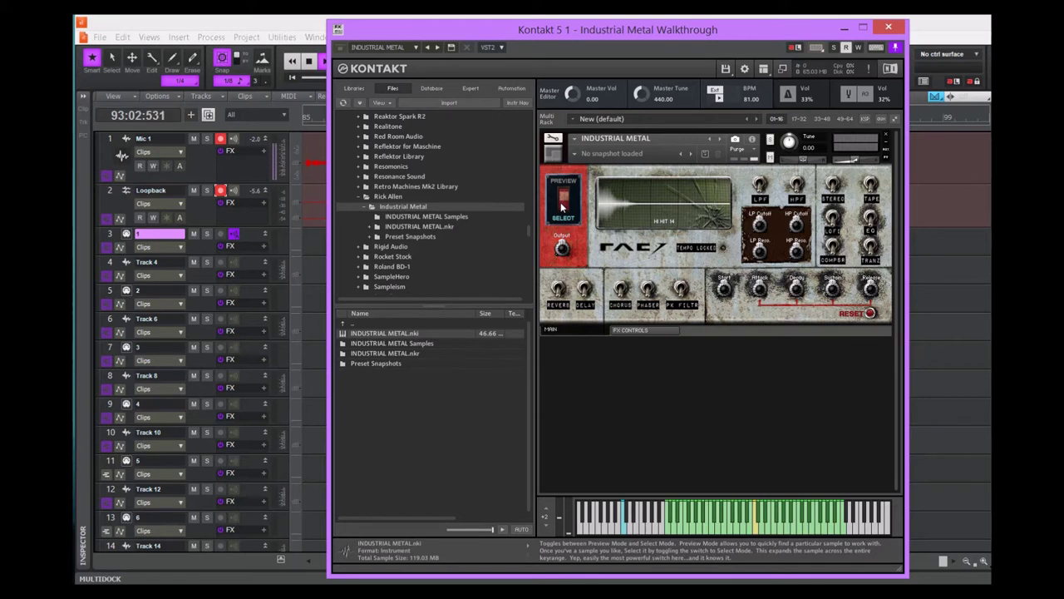
pyautogui.click(560, 202)
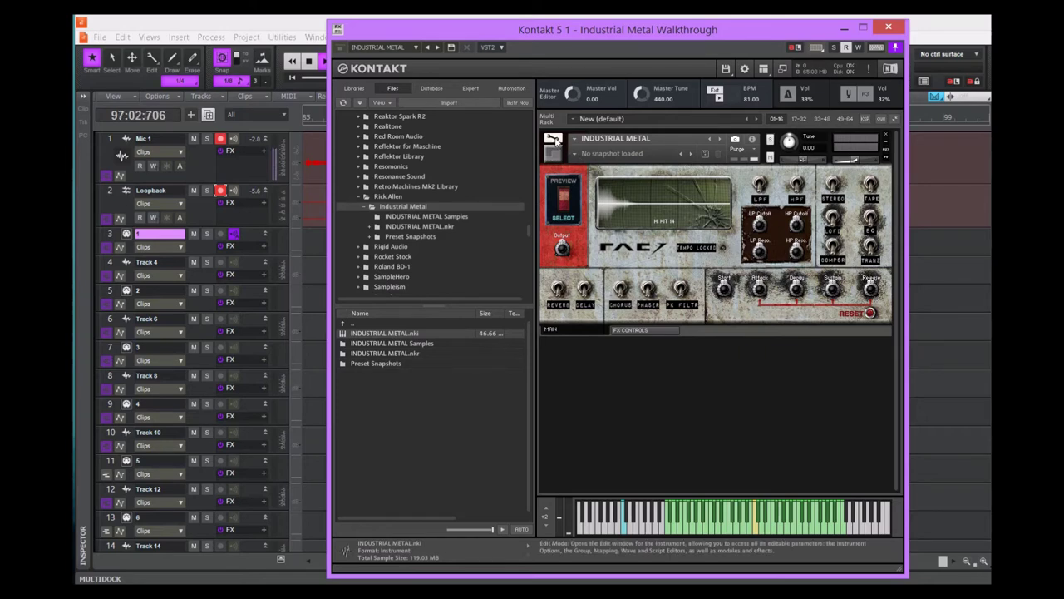
# Step: Open INDUSTRIAL METAL in Edit Mode, scroll through its source, effects and modulation panels, then exit
pyautogui.click(554, 143)
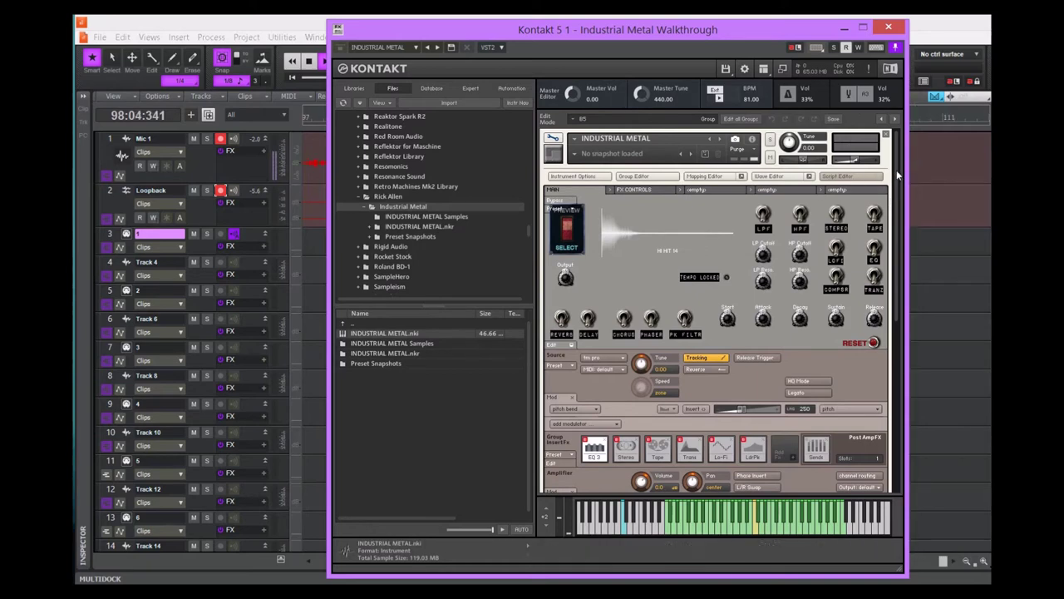
pyautogui.moveTo(897, 170); pyautogui.dragTo(893, 230)
pyautogui.scroll(-5, 894, 232)
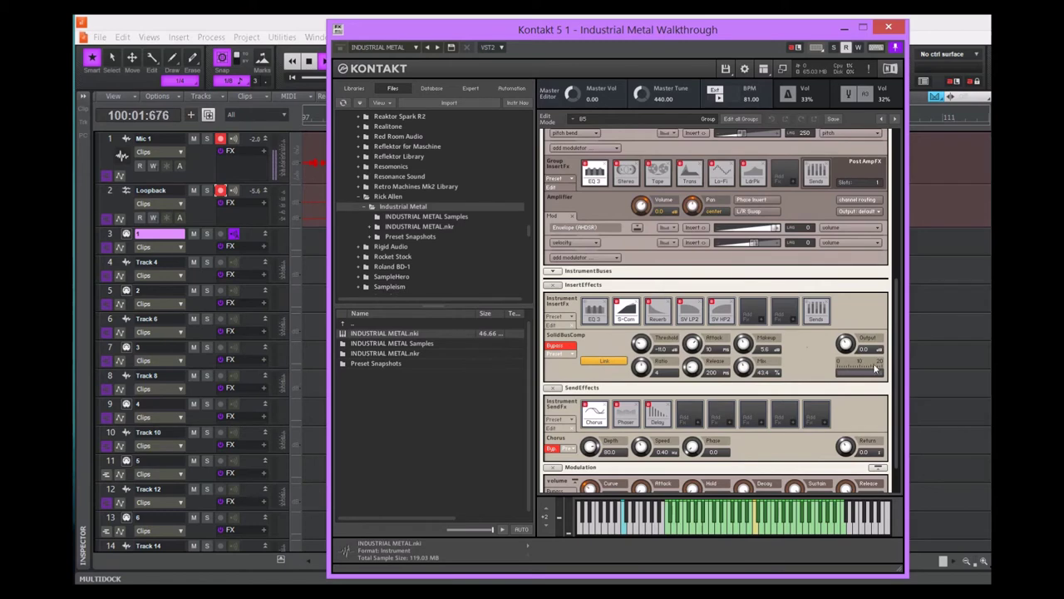
pyautogui.scroll(-2, 899, 293)
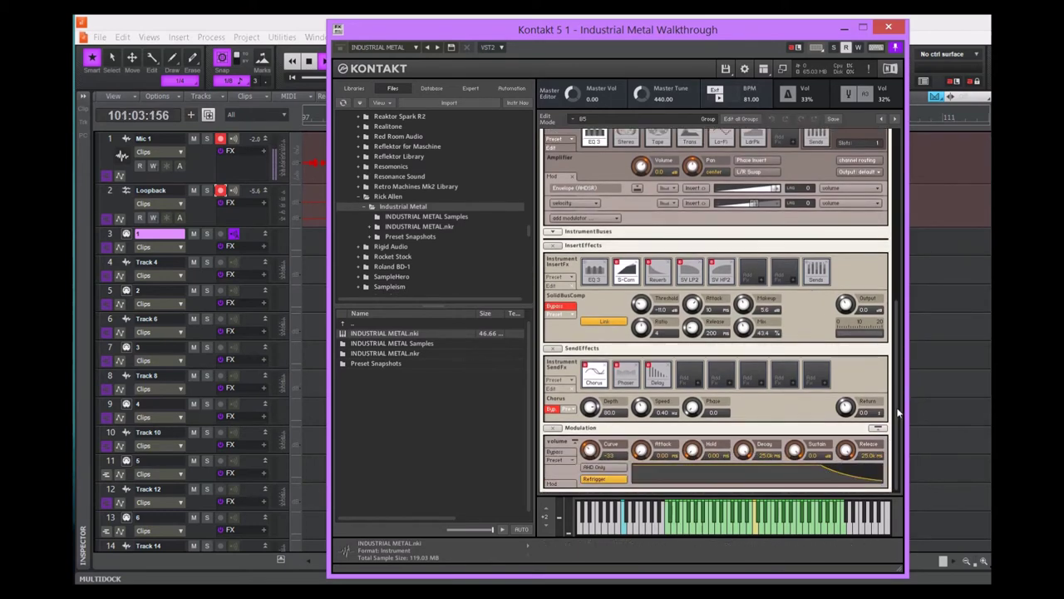
pyautogui.scroll(4, 894, 366)
pyautogui.scroll(10, 893, 283)
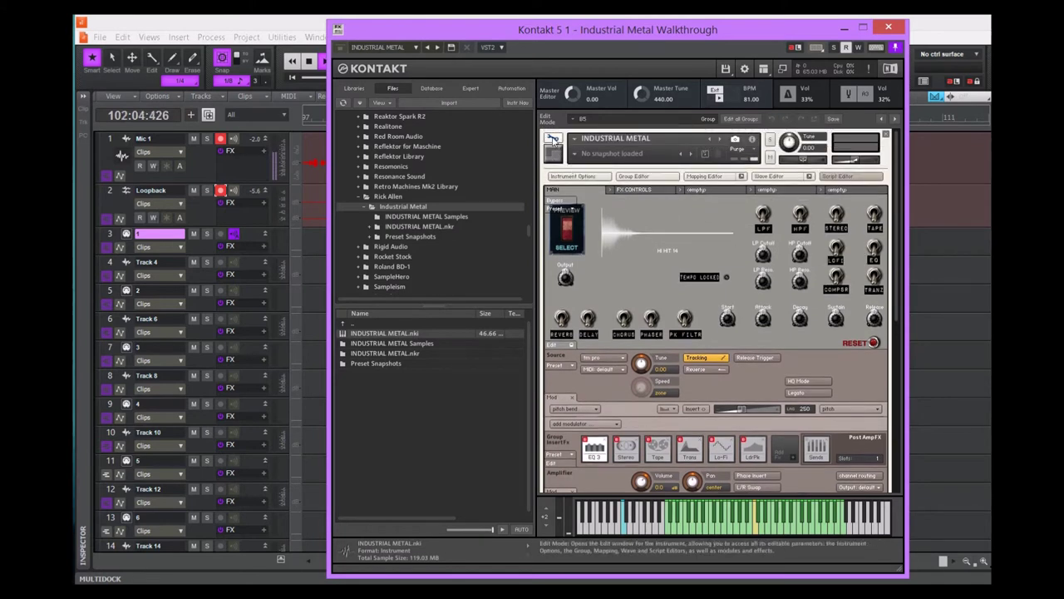
pyautogui.click(552, 139)
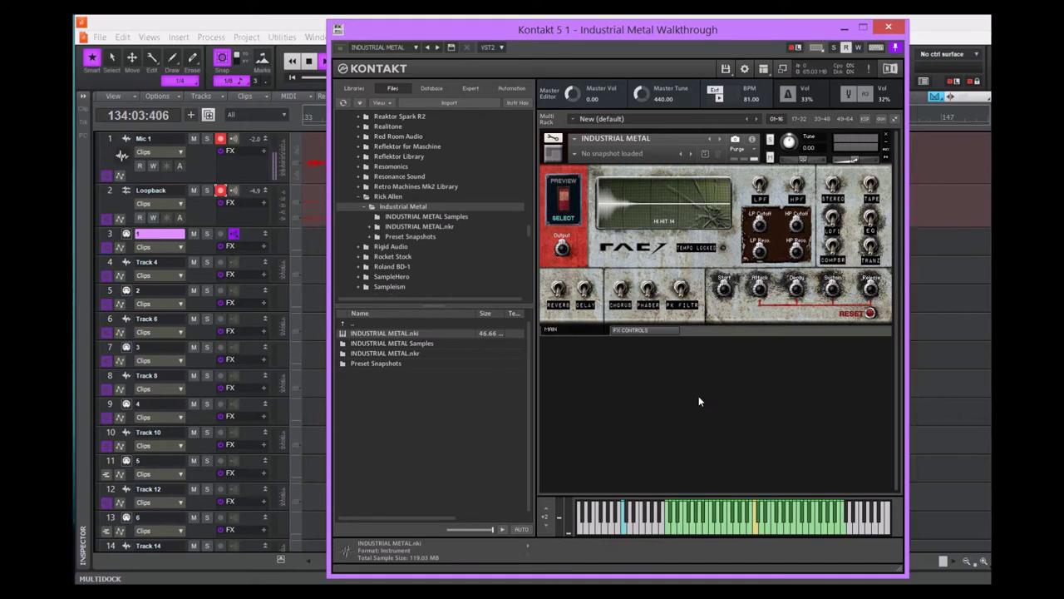
# Step: Switch to Preview to audition samples, then lock DEEP IMPACT 13 with Select mode
pyautogui.click(637, 330)
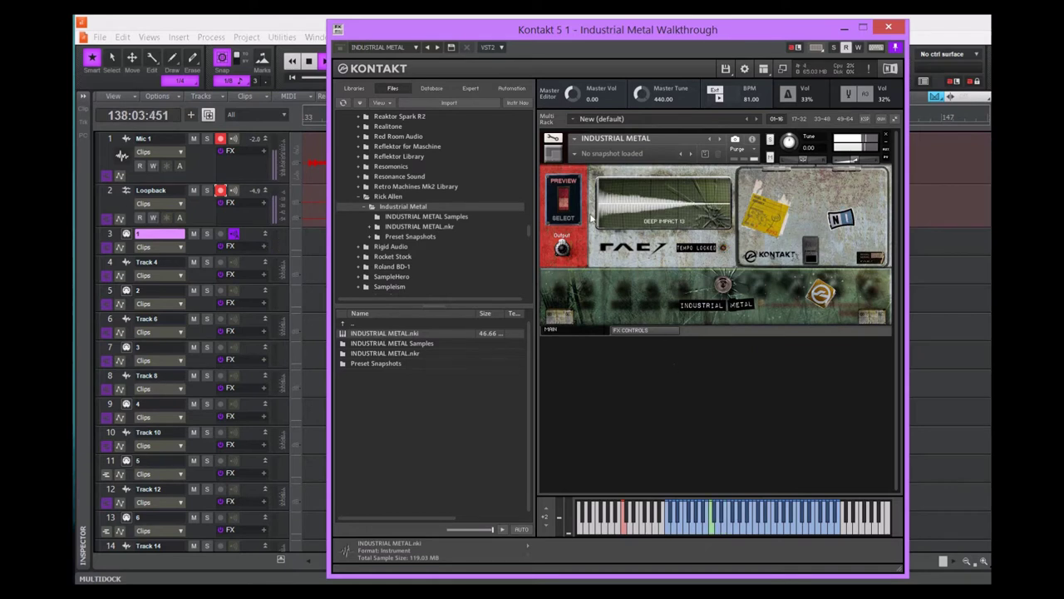
pyautogui.click(632, 330)
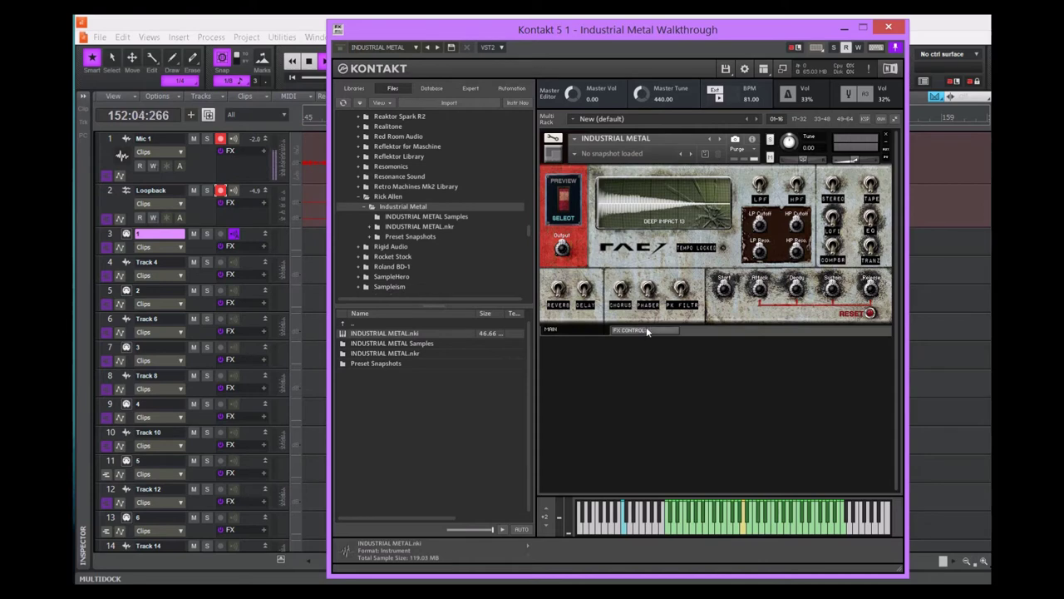
# Step: Open FX Controls and view the Delay, Chorus and Phaser settings in turn
pyautogui.click(632, 330)
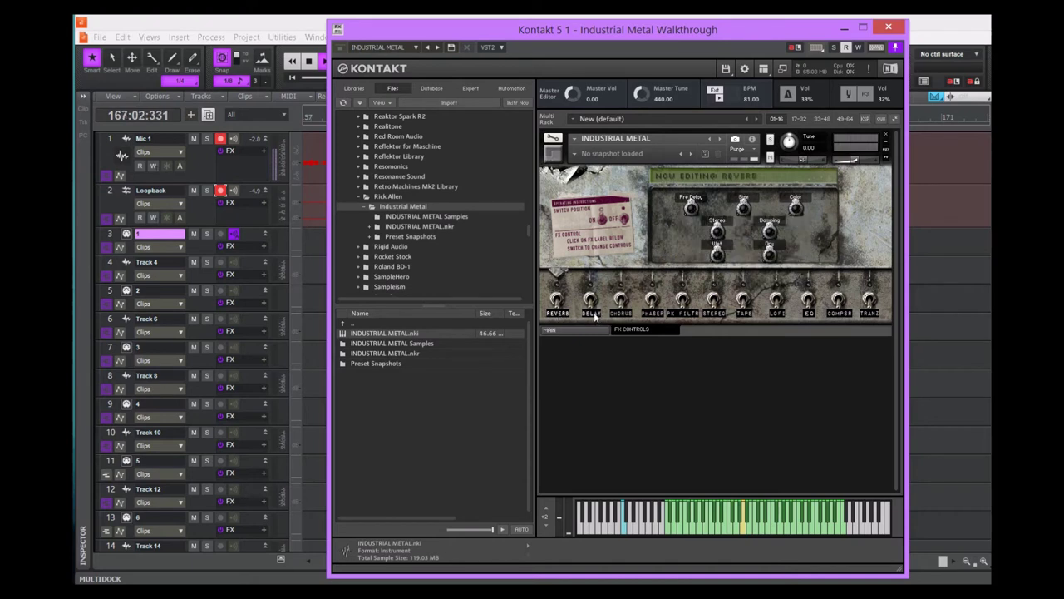
pyautogui.click(591, 314)
pyautogui.click(620, 314)
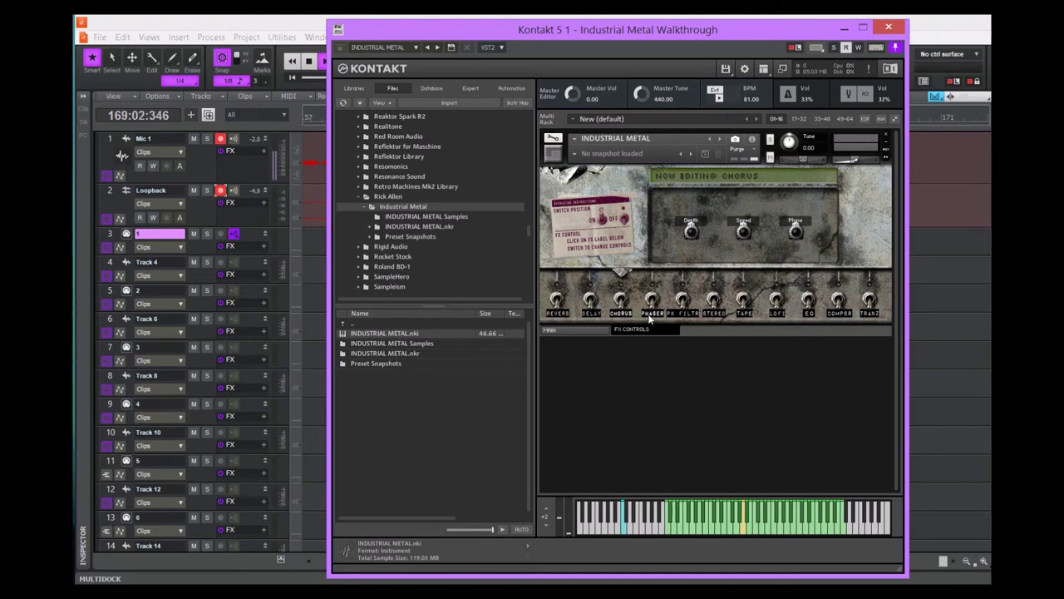
pyautogui.click(651, 314)
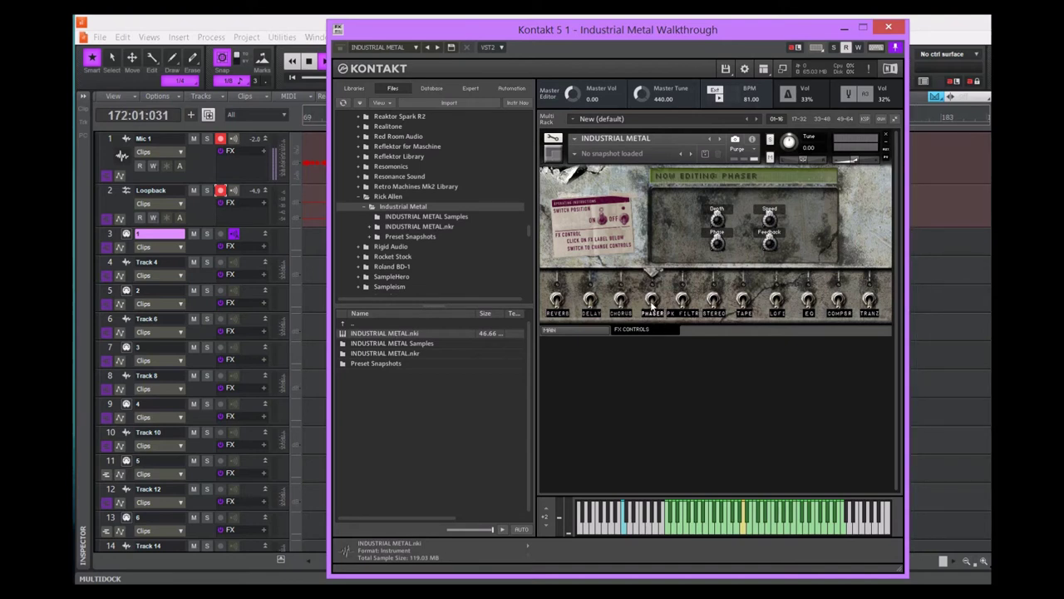
# Step: Toggle the Phaser on and off, then view the Reverb settings and switch Reverb off
pyautogui.click(653, 303)
pyautogui.click(654, 304)
pyautogui.click(569, 319)
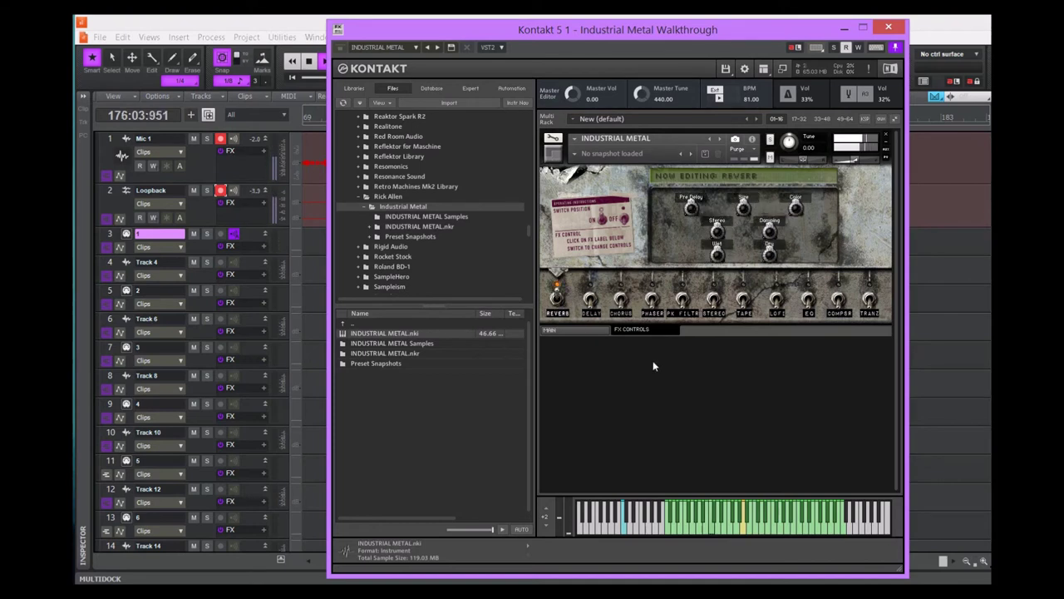
pyautogui.click(557, 301)
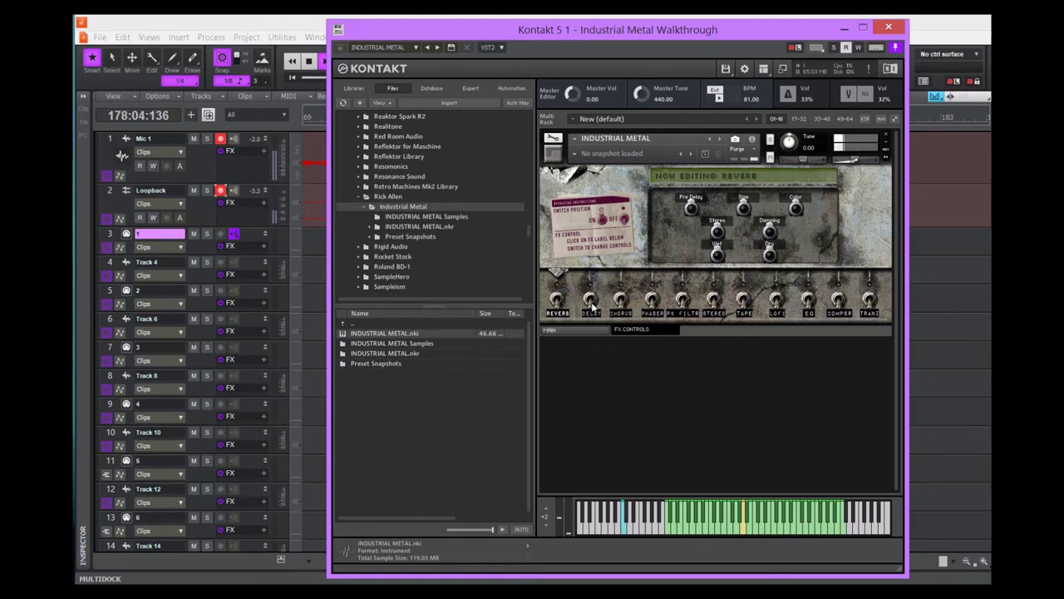
# Step: Turn on Delay and Chorus, then reopen the Phaser and drag its Speed to 12 Hz
pyautogui.click(592, 305)
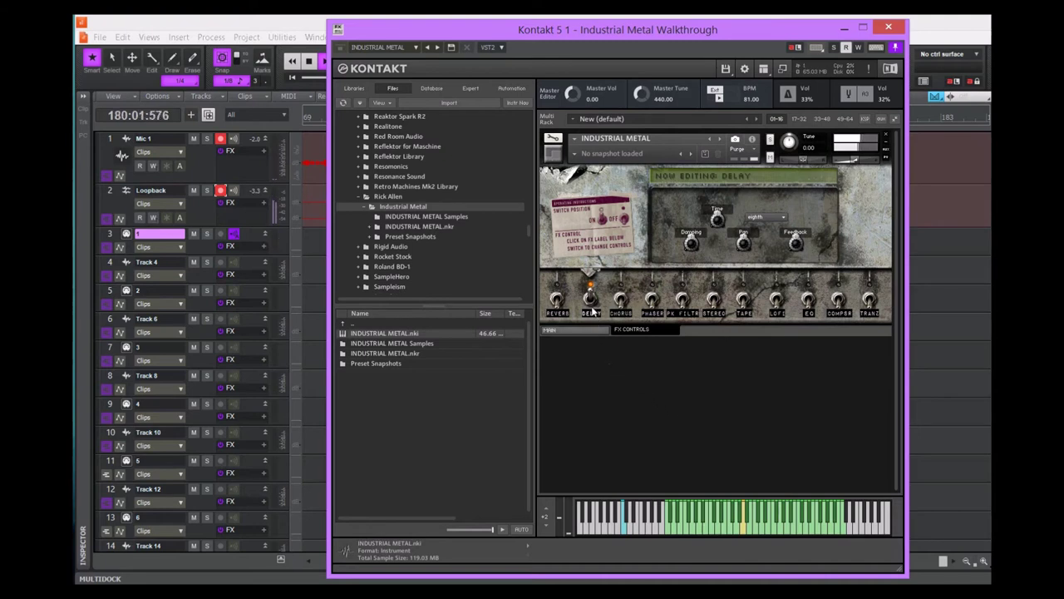
pyautogui.click(621, 301)
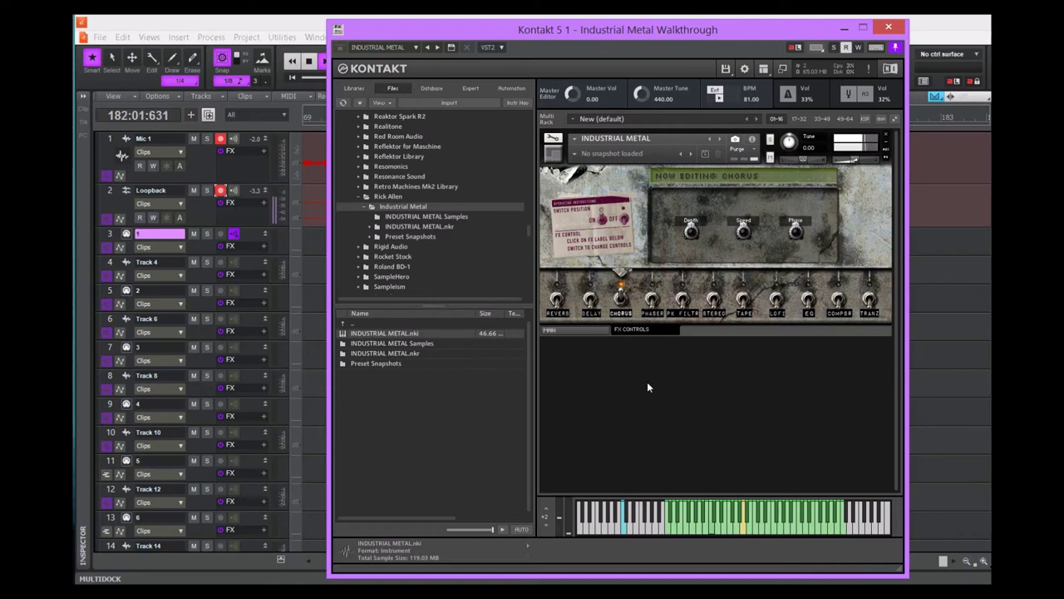
pyautogui.click(652, 313)
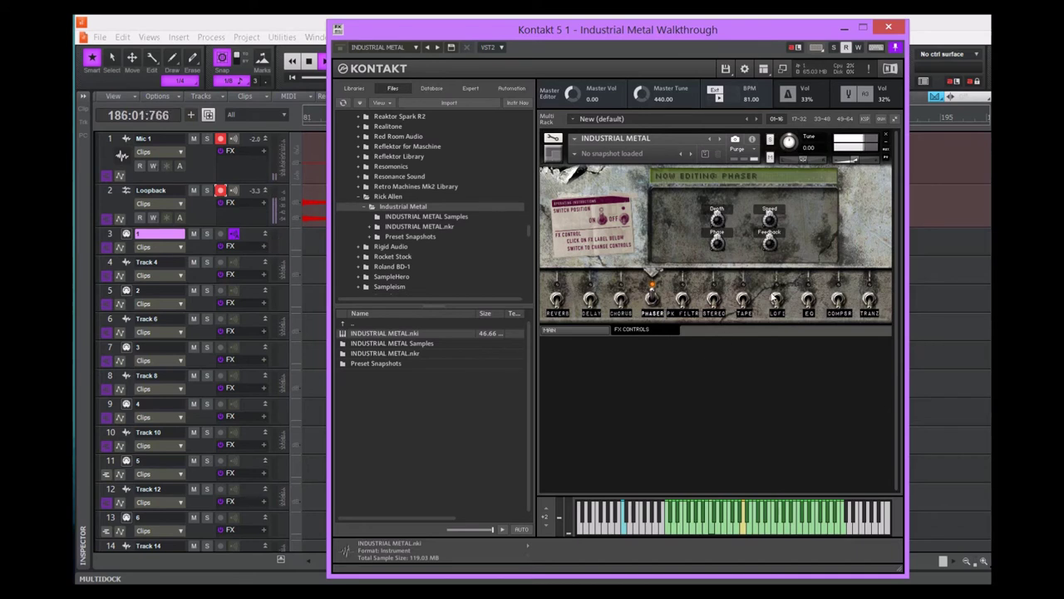
pyautogui.moveTo(771, 222); pyautogui.dragTo(771, 301)
# Step: Drag the Phaser Speed through 8 Hz and settle it at 2 Hz
pyautogui.moveTo(771, 222); pyautogui.dragTo(786, 385)
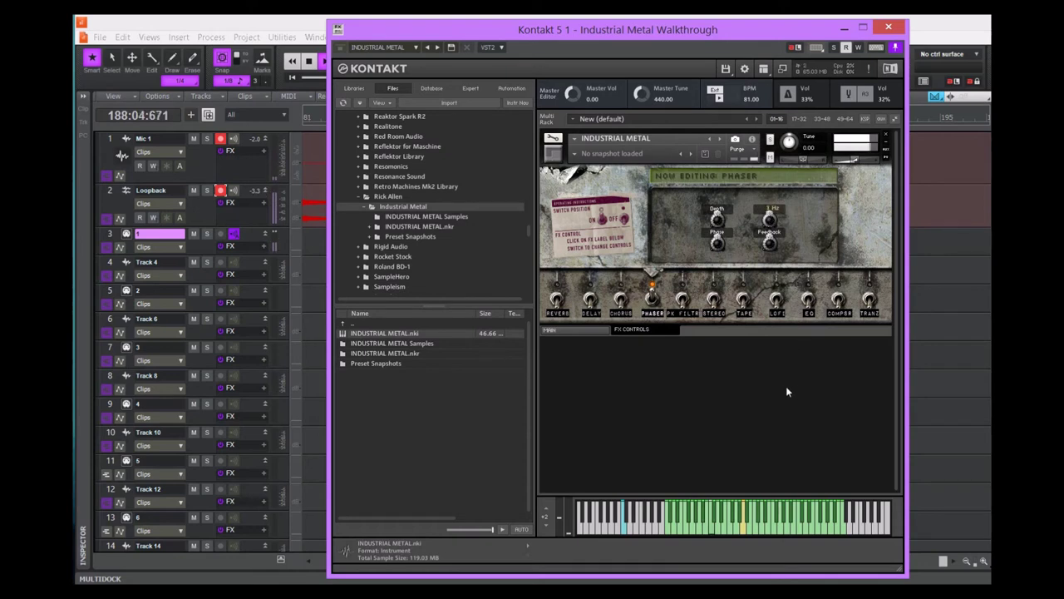
pyautogui.moveTo(770, 218); pyautogui.dragTo(770, 212)
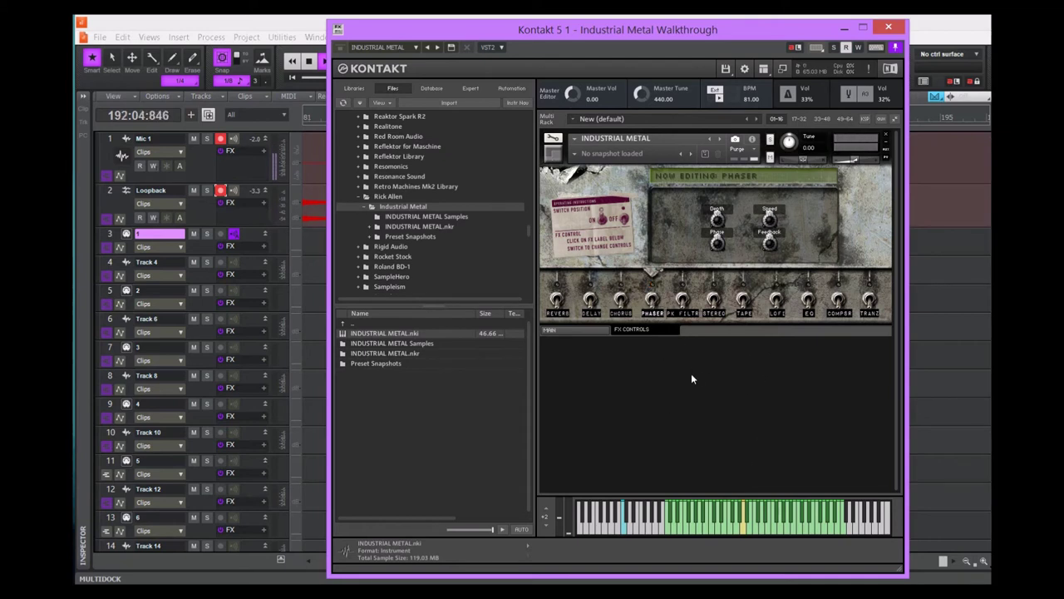
# Step: View the PK Filter and Chorus settings, switch Delay on then off, and bring up the Stereo settings
pyautogui.click(682, 314)
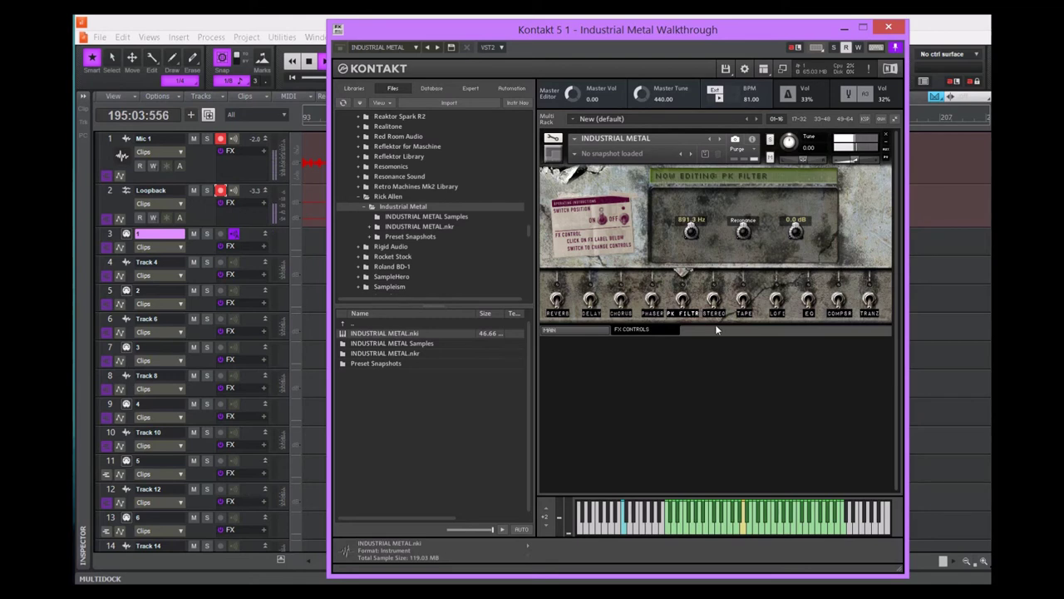
pyautogui.click(620, 310)
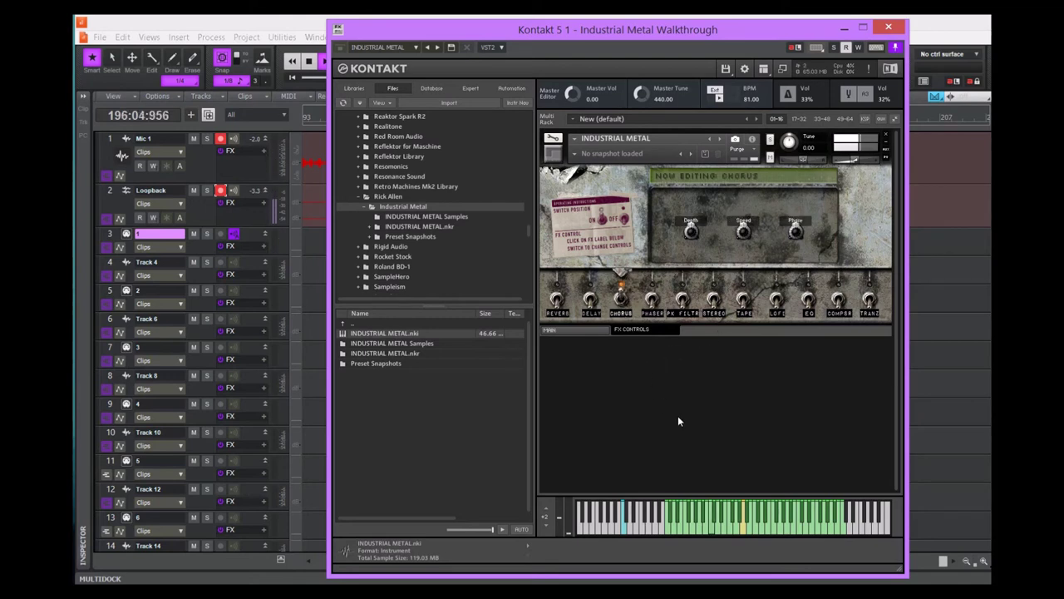
pyautogui.click(591, 312)
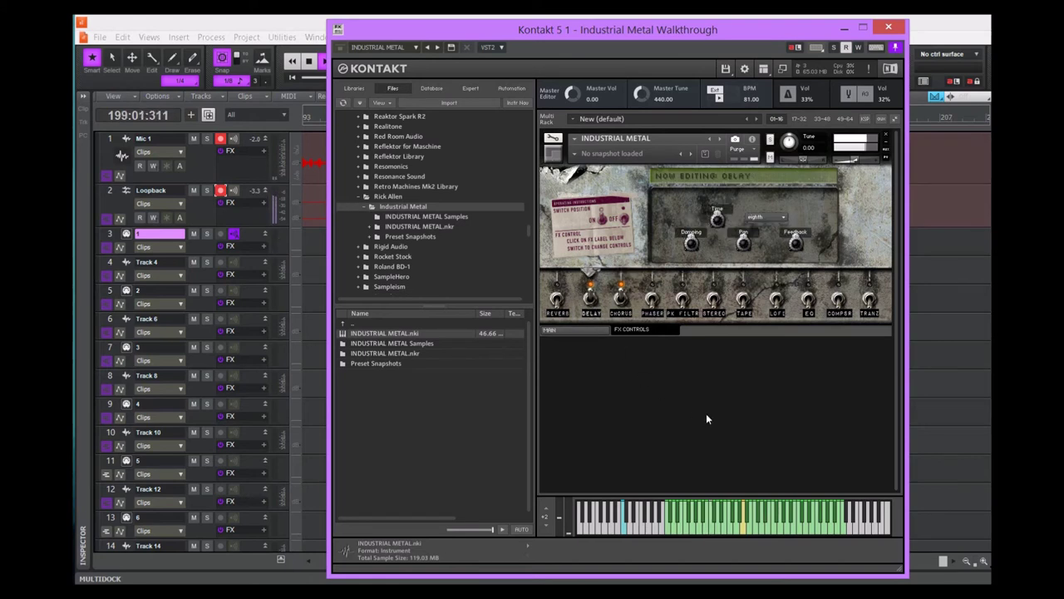
pyautogui.click(591, 300)
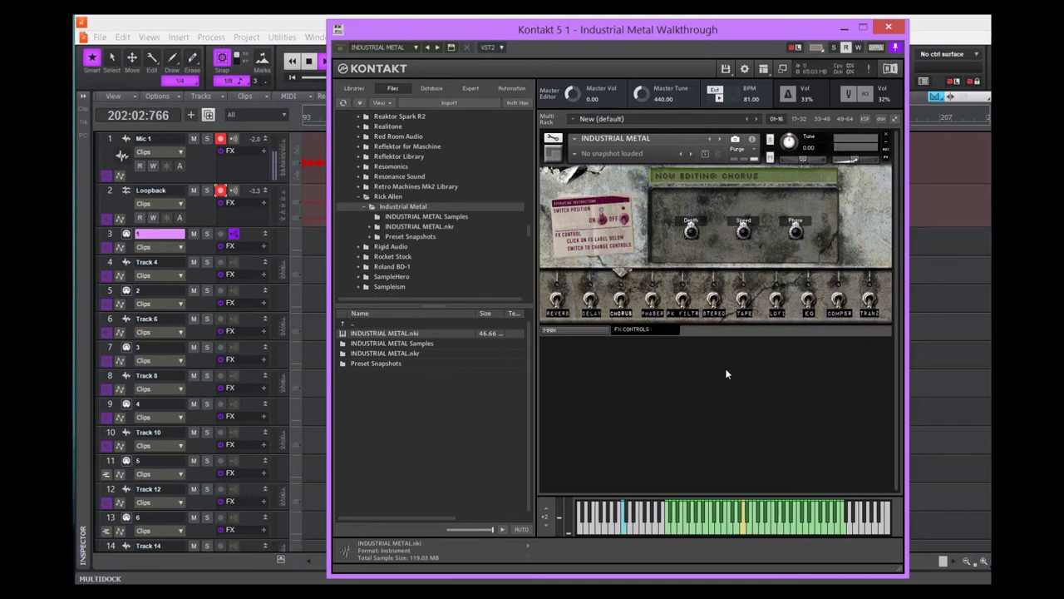
pyautogui.click(716, 297)
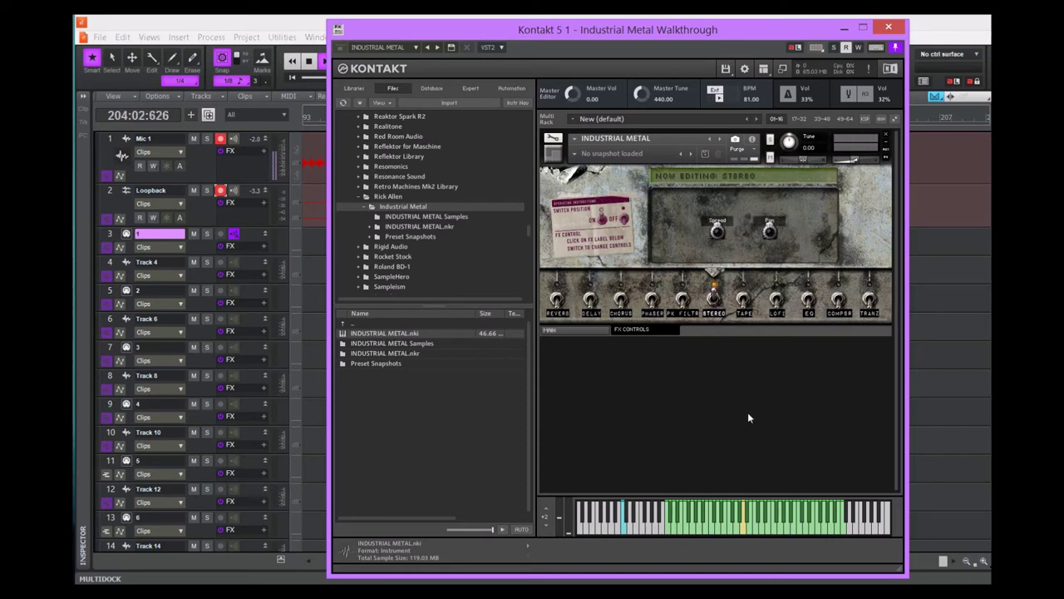
# Step: Show the Tape effect's settings and raise its Warmth to 1.9 dB
pyautogui.click(745, 316)
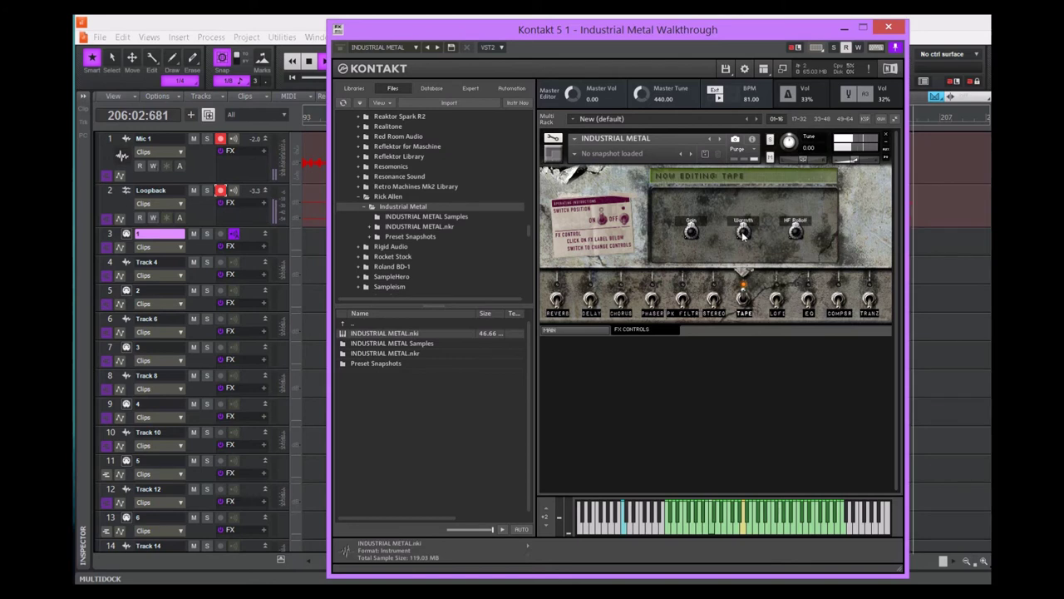
pyautogui.moveTo(743, 236); pyautogui.dragTo(738, 188)
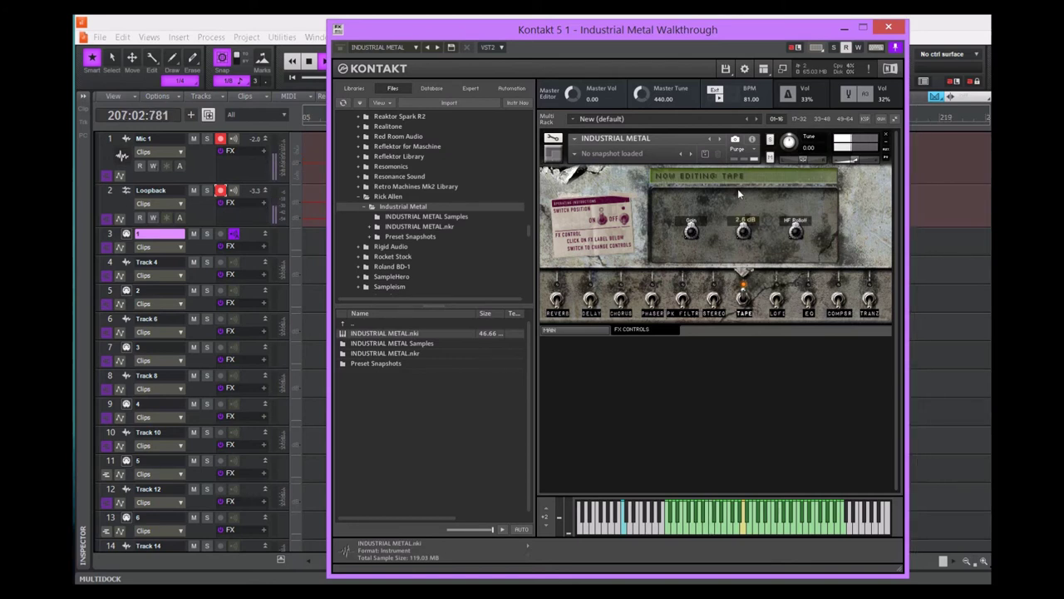
# Step: Show the Lofi effect, setting Frequency to 50.0 Hz and Noise Level to -41.0 dB
pyautogui.click(778, 300)
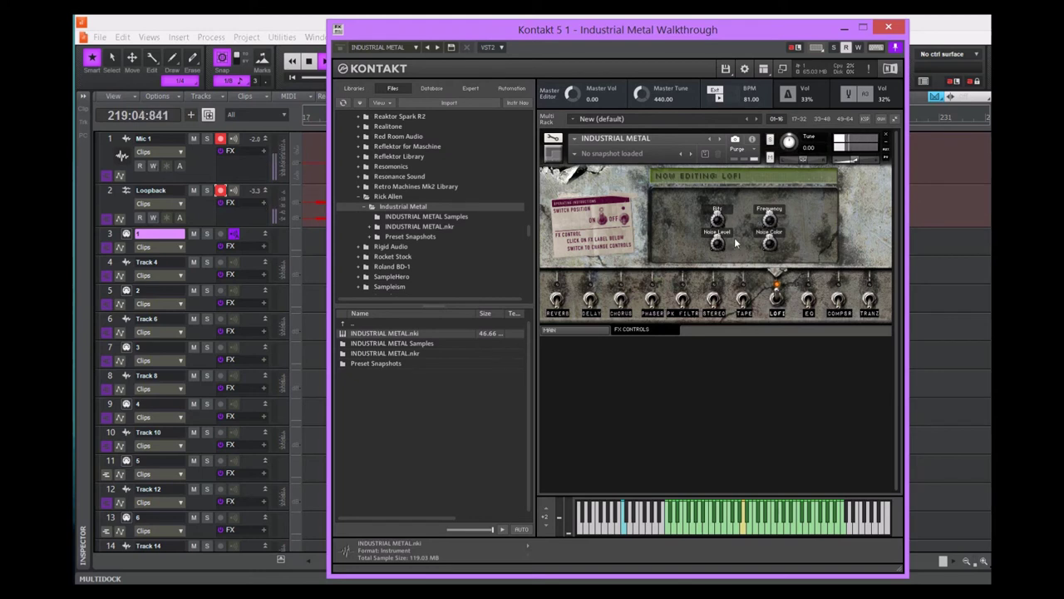
pyautogui.moveTo(769, 218); pyautogui.dragTo(773, 243)
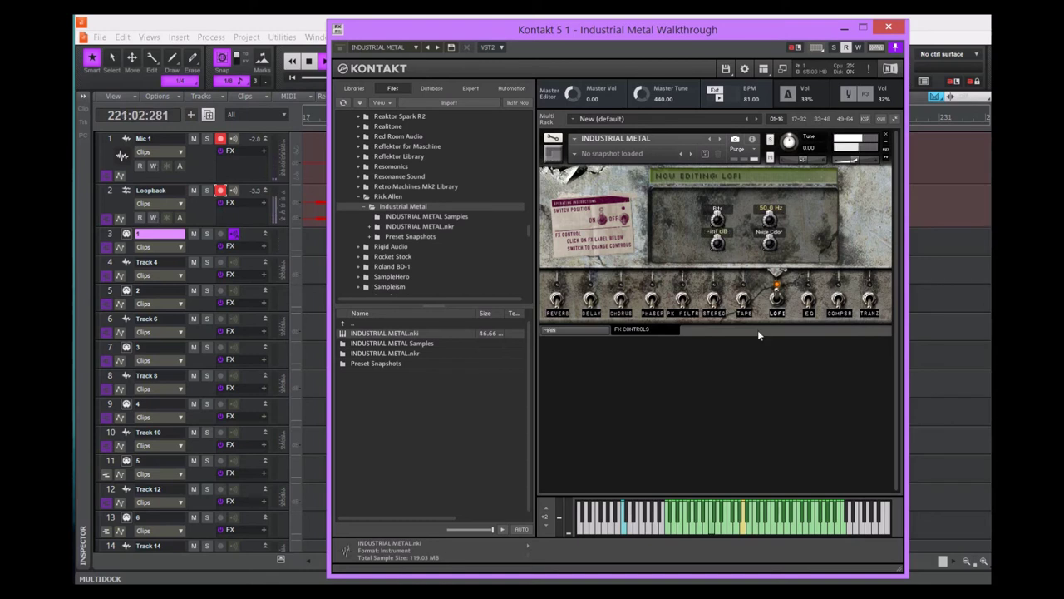
pyautogui.moveTo(722, 243)
pyautogui.mouseDown()
pyautogui.moveTo(725, 260)
pyautogui.moveTo(717, 222)
pyautogui.moveTo(727, 257)
pyautogui.mouseUp()
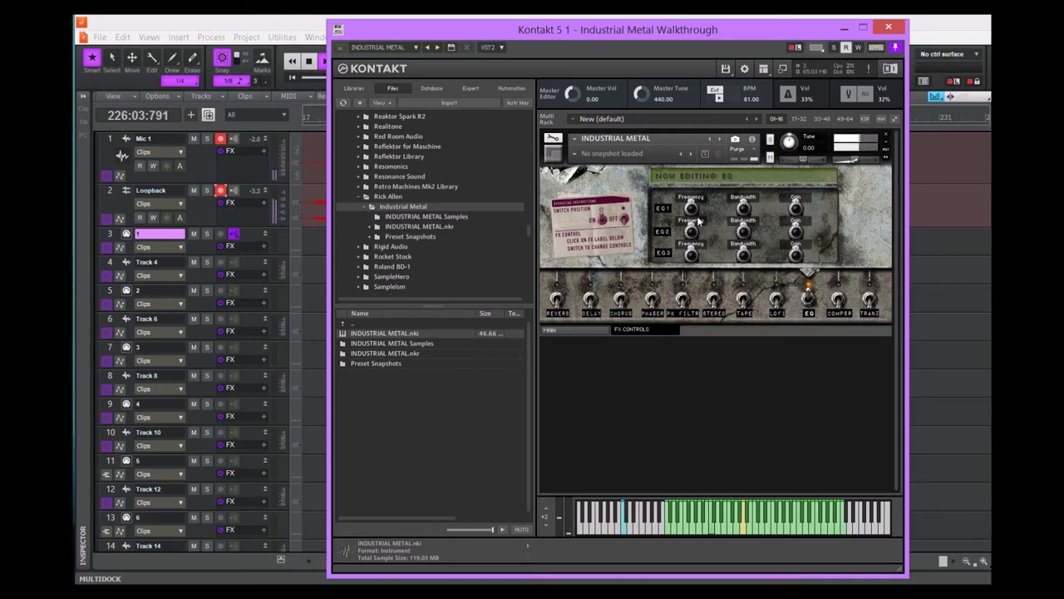
# Step: Boost EQ1 Gain to 5.6 dB and EQ3 Gain to 5.0 dB at 2.1k Hz, then show the Compressor settings
pyautogui.moveTo(794, 214); pyautogui.dragTo(794, 208)
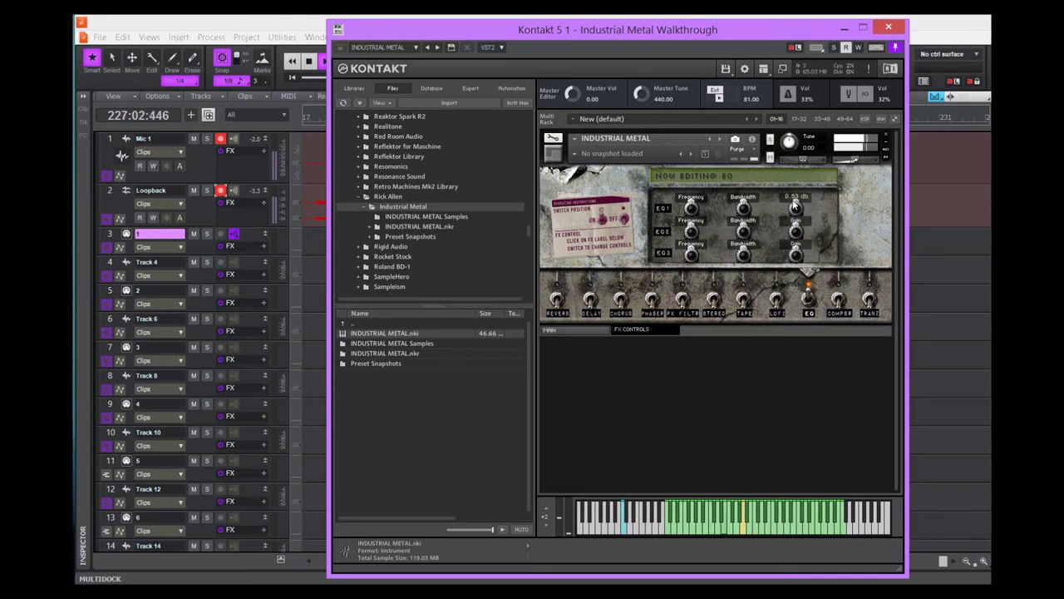
pyautogui.moveTo(796, 254); pyautogui.dragTo(745, 227)
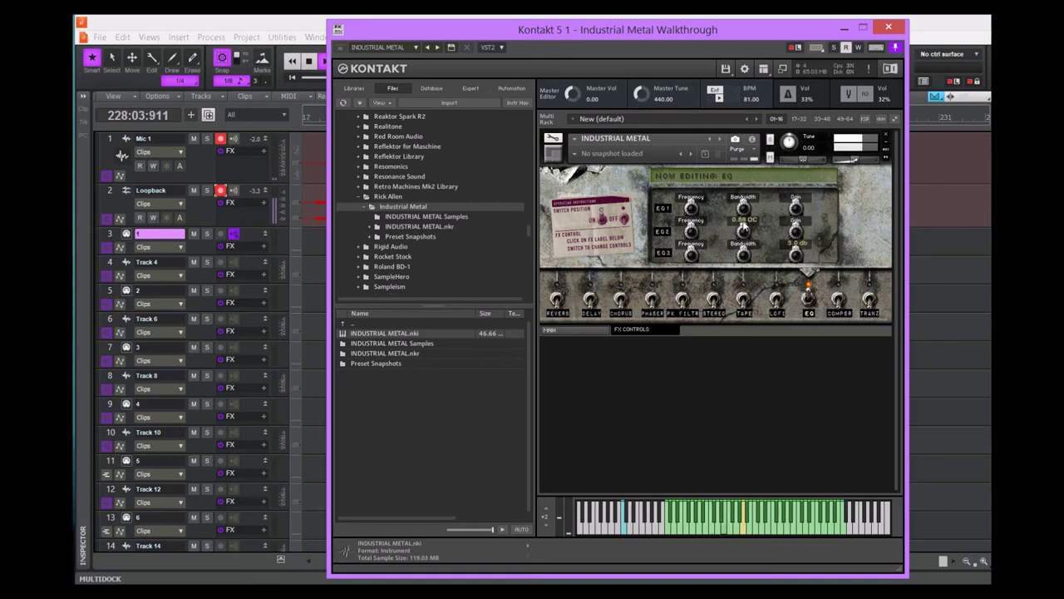
pyautogui.moveTo(696, 254); pyautogui.dragTo(696, 248)
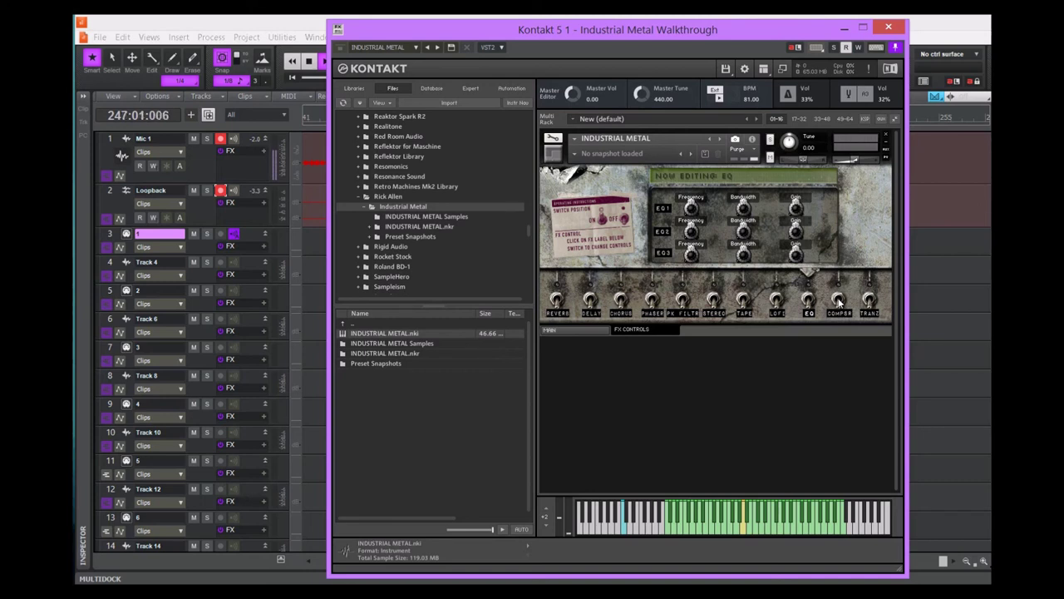
pyautogui.click(841, 313)
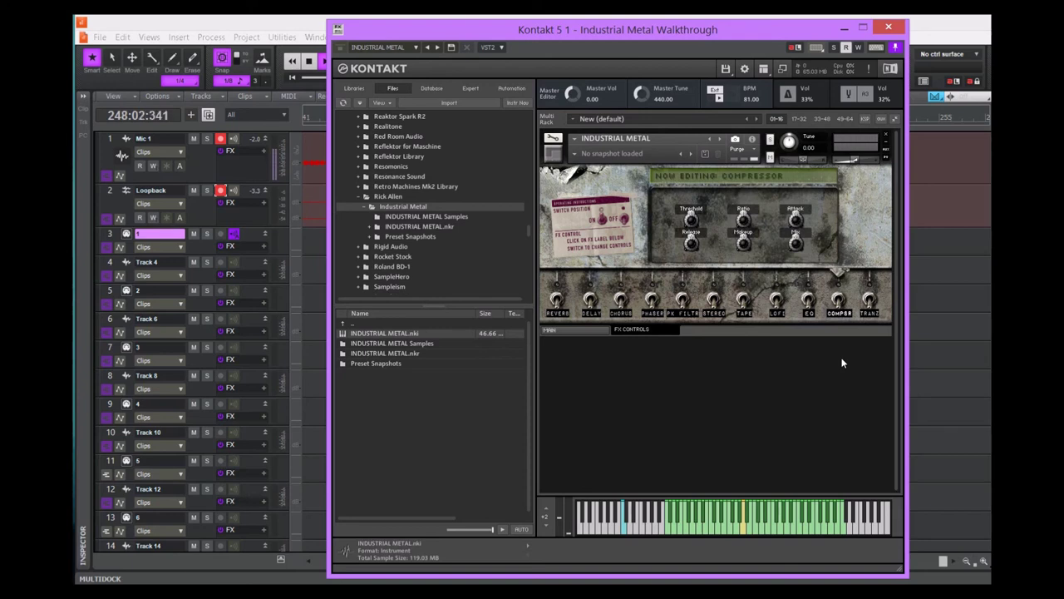
# Step: Switch the Compressor on and raise the Tranz Input to 2.6 dB
pyautogui.click(839, 303)
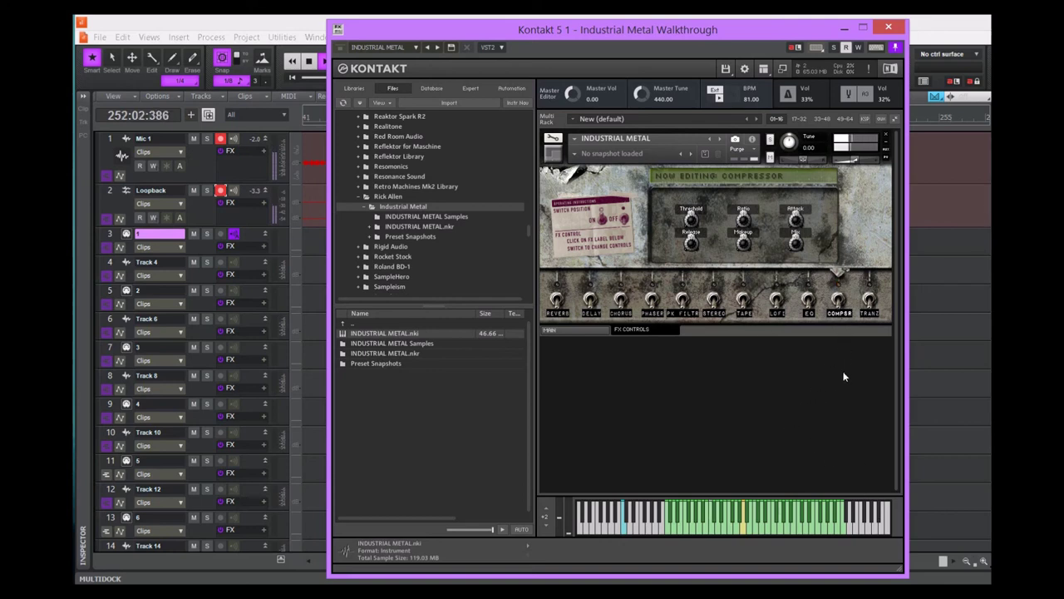
pyautogui.click(868, 303)
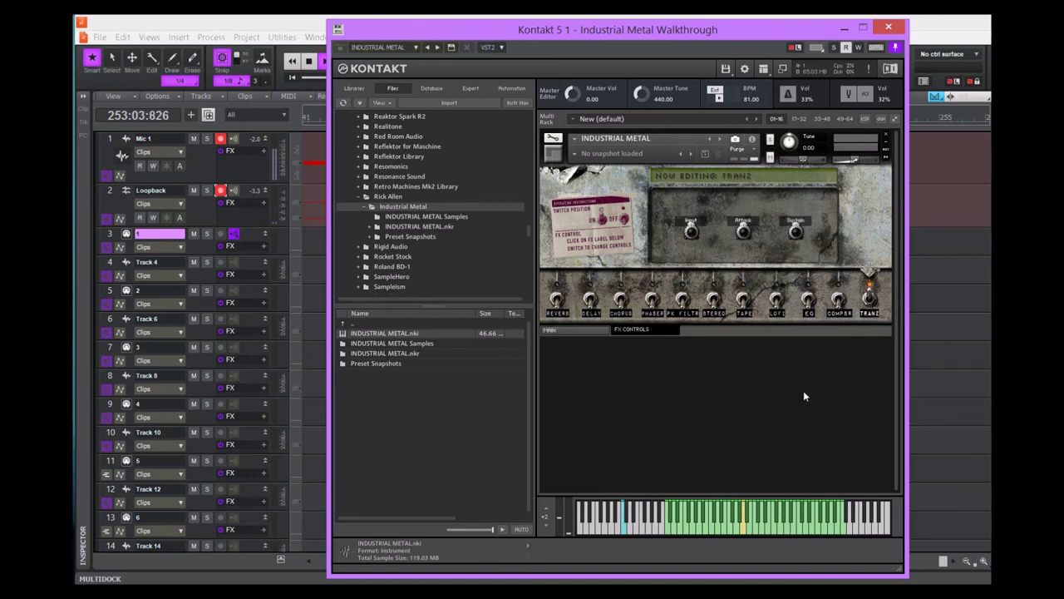
pyautogui.moveTo(691, 232); pyautogui.dragTo(691, 219)
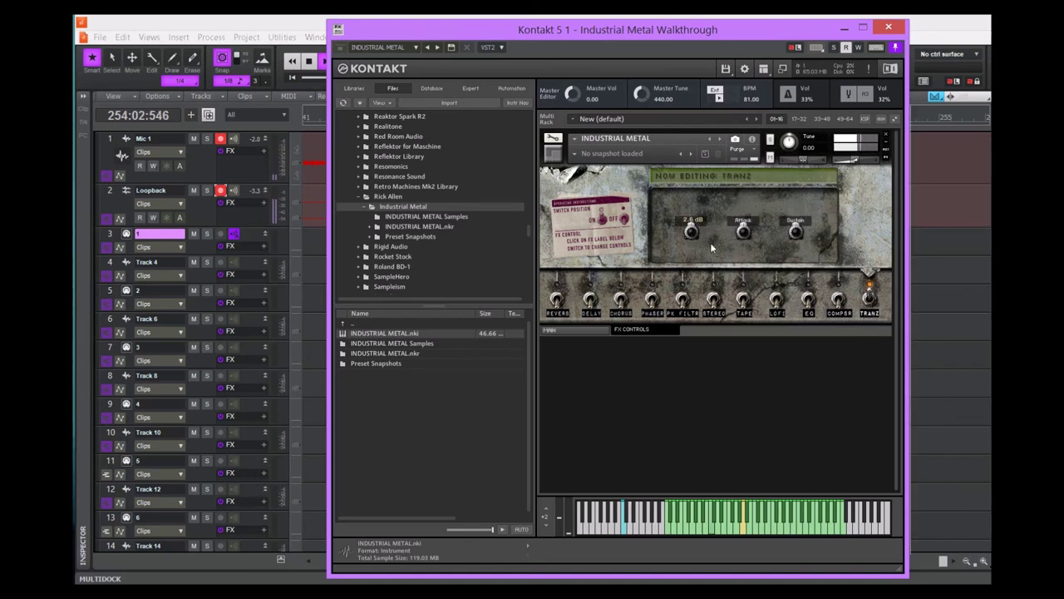
# Step: Set Tranz Attack to -100.0 % and Sustain to -79.4 %, then switch Tranz off
pyautogui.moveTo(751, 235); pyautogui.dragTo(753, 226)
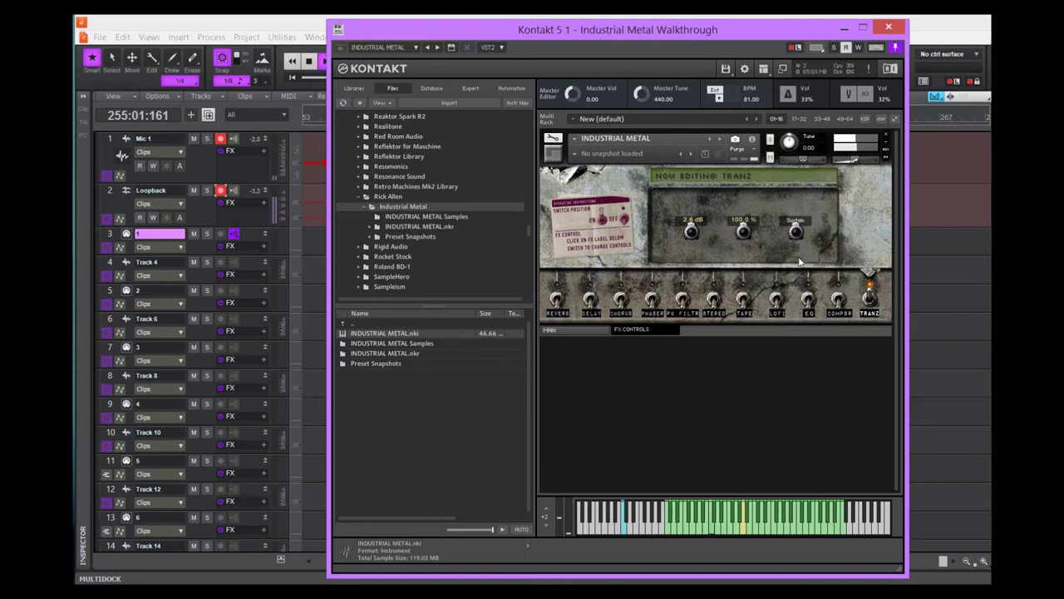
pyautogui.moveTo(743, 252); pyautogui.dragTo(750, 350)
pyautogui.moveTo(795, 233); pyautogui.dragTo(793, 291)
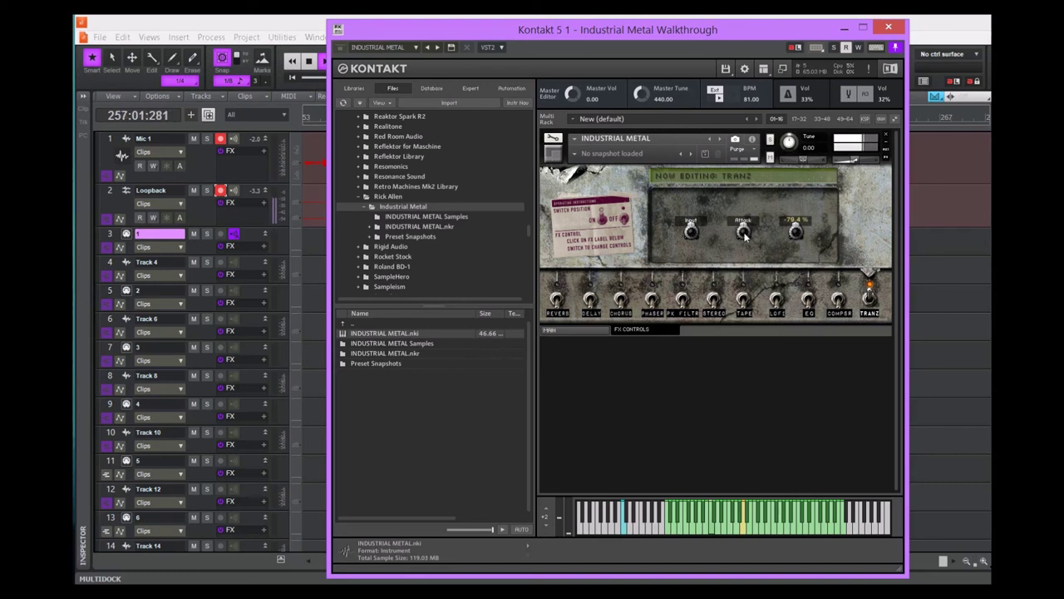
pyautogui.click(872, 301)
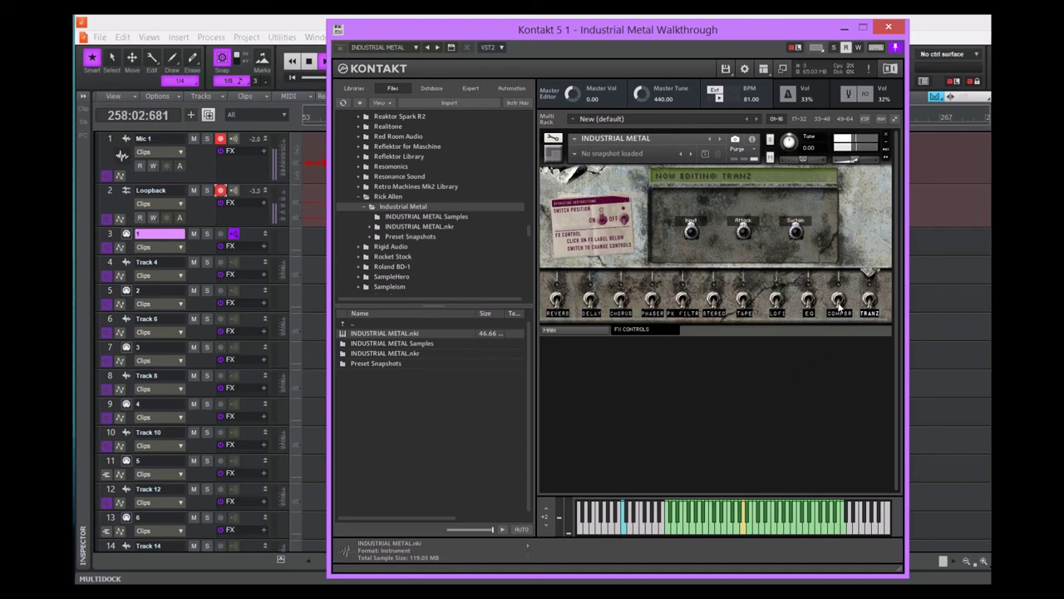